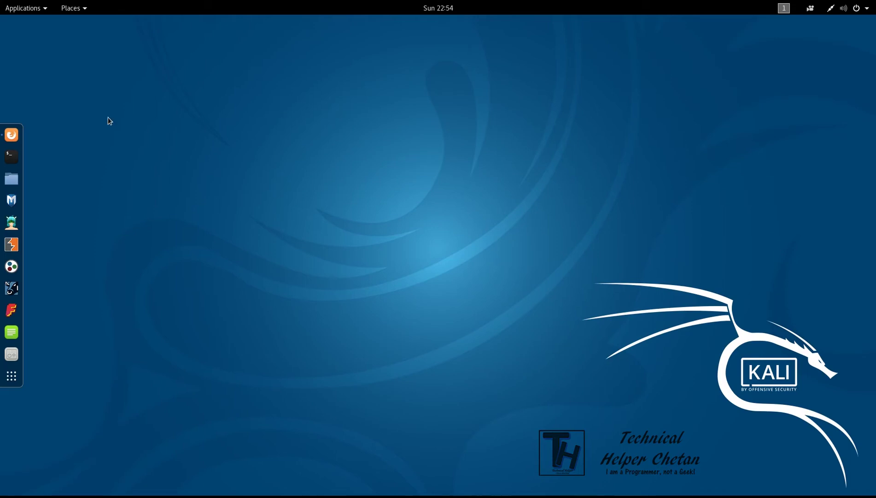
# Step: In Firefox, search Google for notepad++ and open the Notepad++ Home result
pyautogui.click(11, 136)
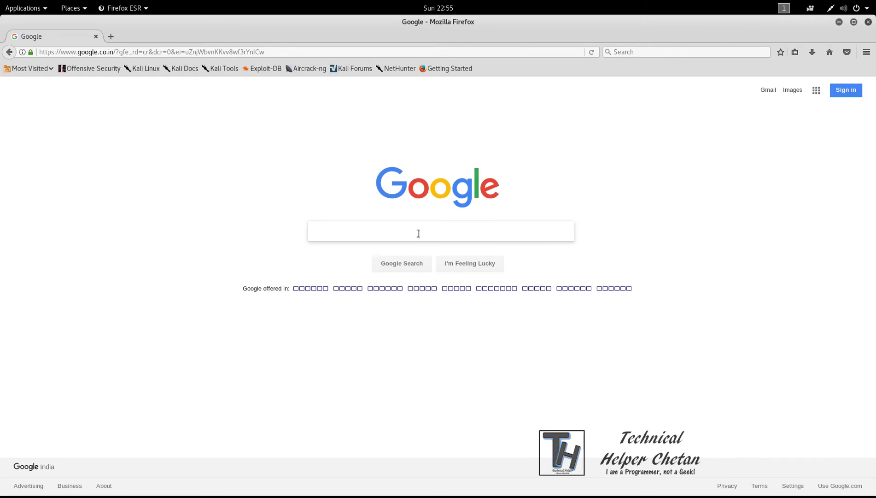
pyautogui.write('note')
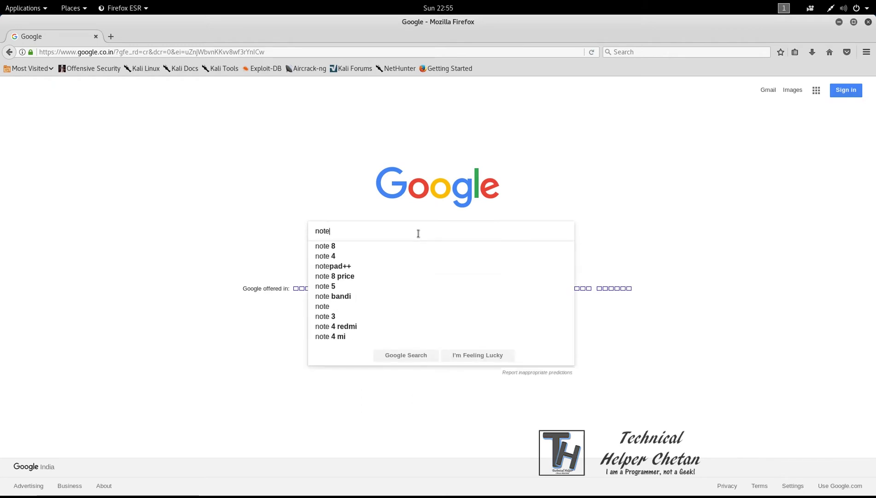
pyautogui.press('Down')
pyautogui.press('Down')
pyautogui.press('Down')
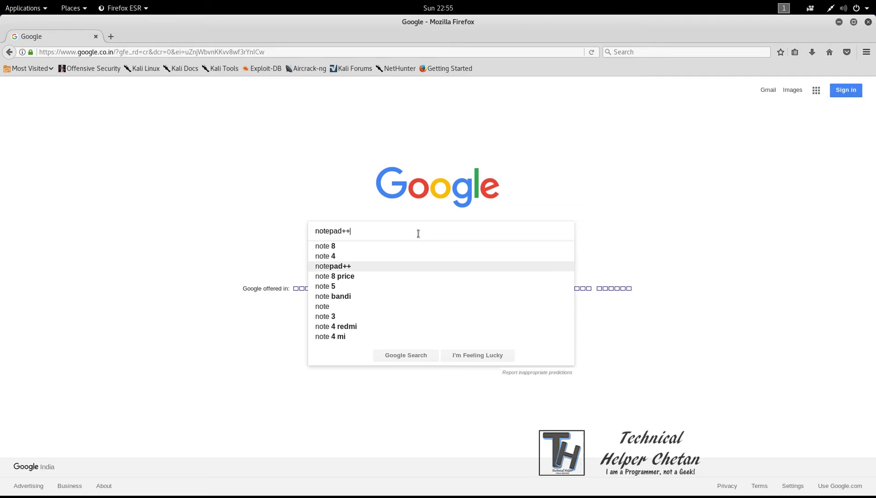
pyautogui.press('Return')
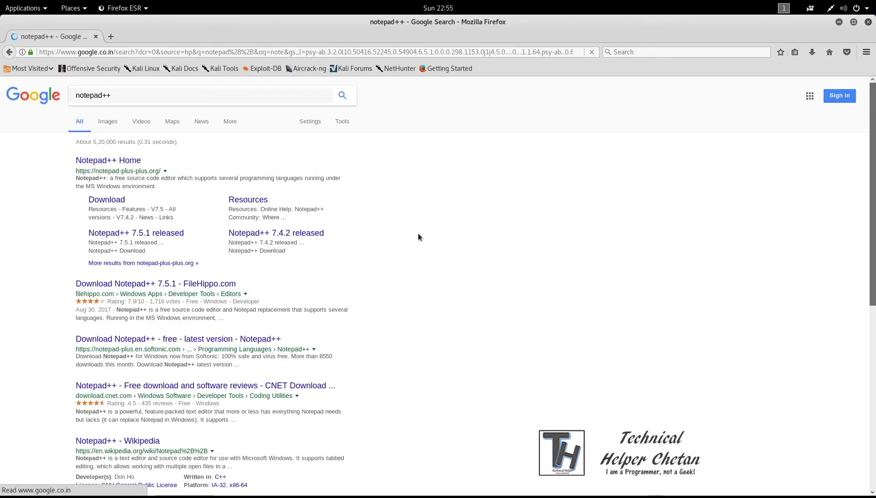
pyautogui.click(99, 162)
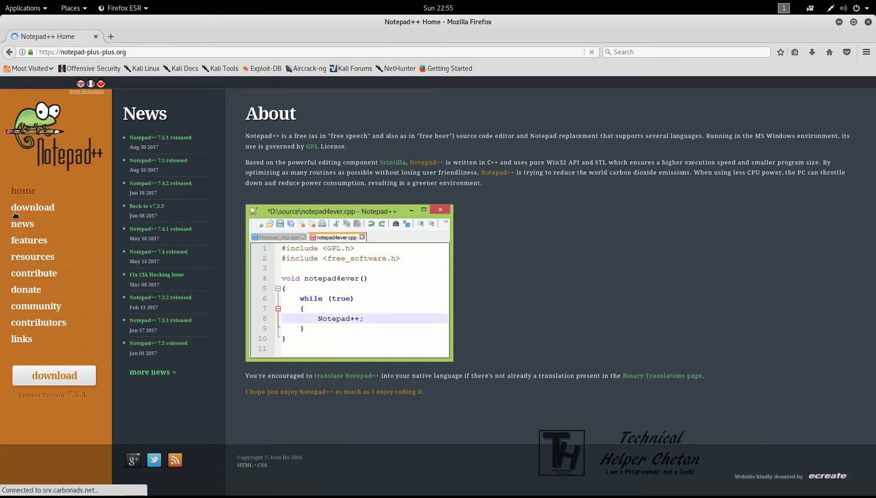
# Step: From the download page, save the 32-bit Notepad++ 7.5.1 installer with Save File
pyautogui.click(21, 212)
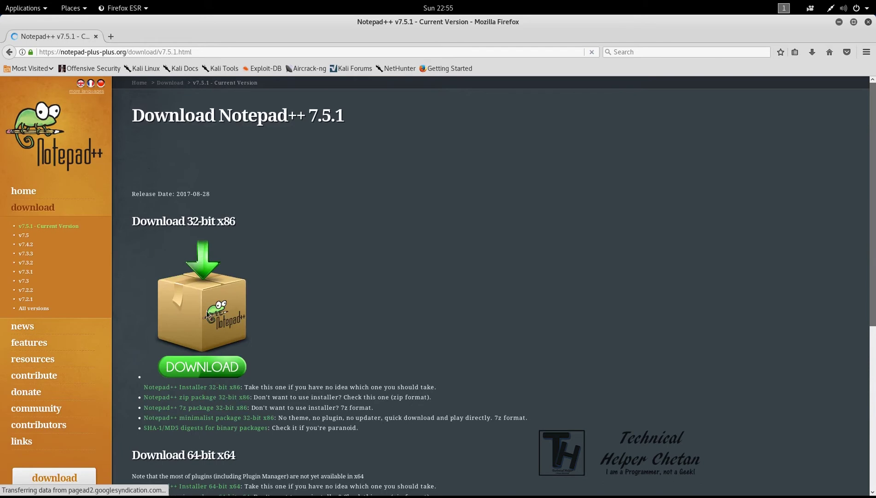
pyautogui.click(203, 367)
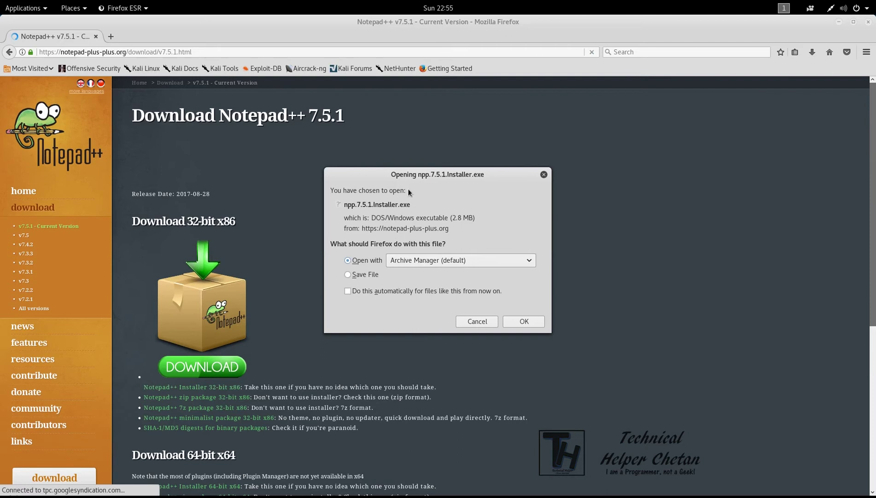
pyautogui.click(352, 275)
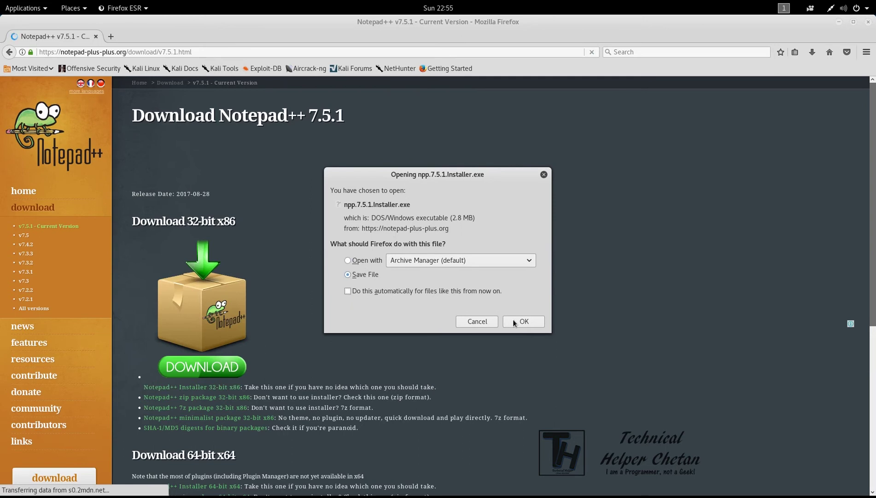
pyautogui.click(515, 322)
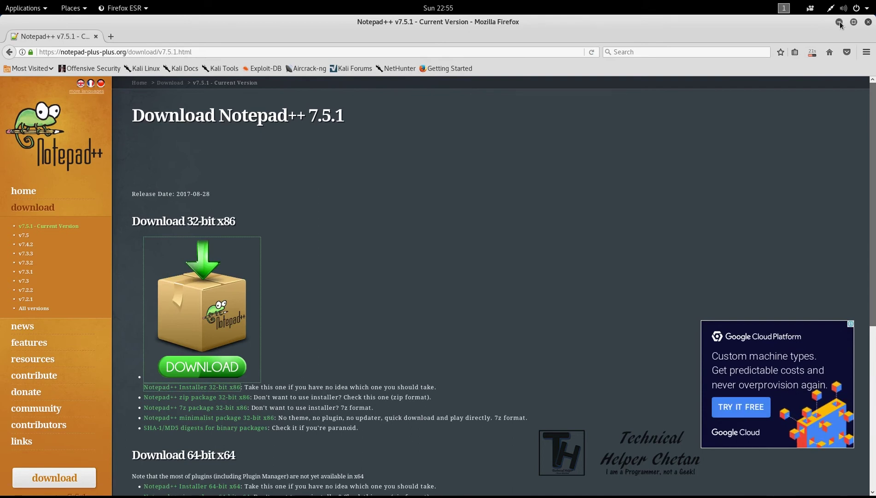
# Step: In a Terminal, cd into Downloads, fixing the typo, and list npp.7.5.1.Installer.exe
pyautogui.click(840, 22)
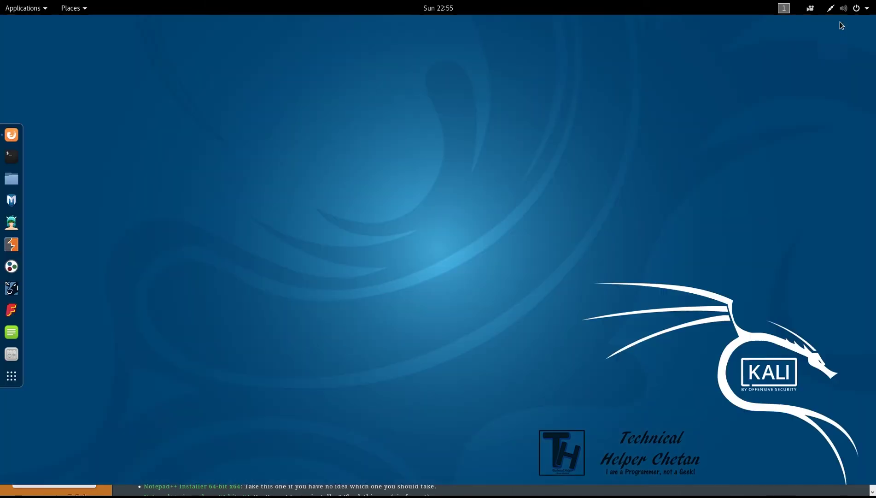
pyautogui.click(11, 157)
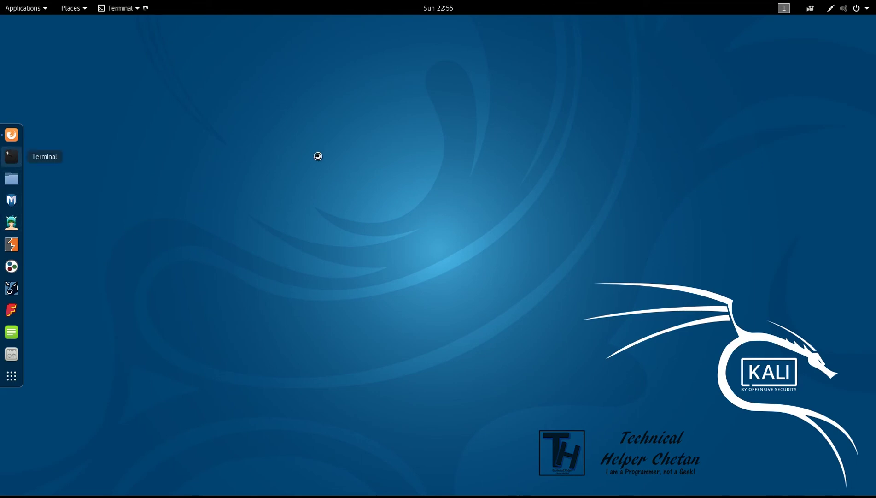
pyautogui.write('Cd')
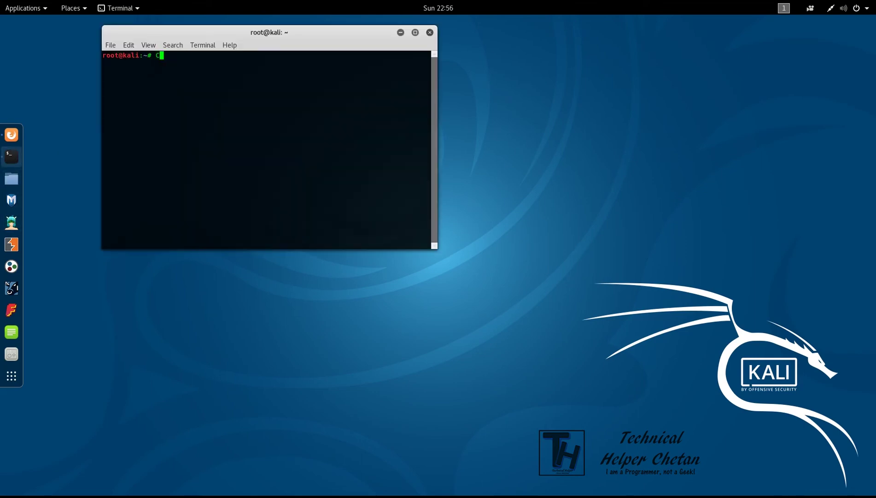
pyautogui.press('BackSpace')
pyautogui.press('BackSpace')
pyautogui.press('BackSpace')
pyautogui.write('cd ')
pyautogui.write('Dow')
pyautogui.write('nload')
pyautogui.press('Return')
pyautogui.press('Up')
pyautogui.write('s')
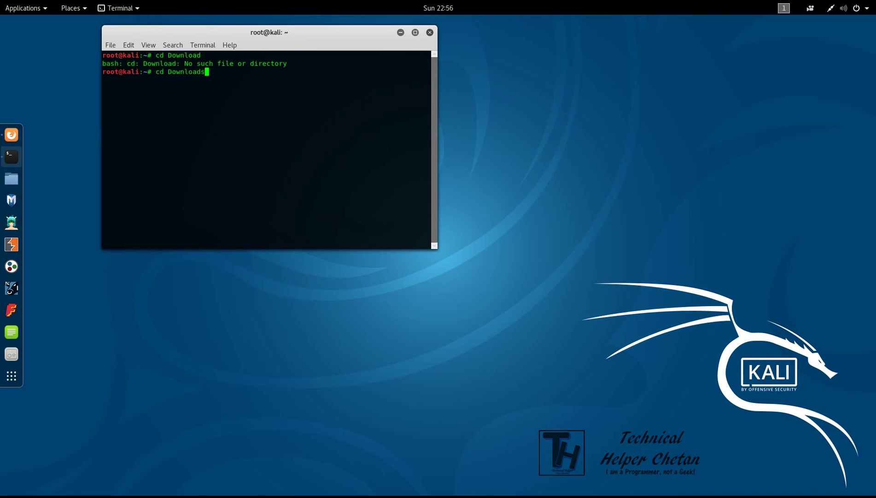
pyautogui.press('Return')
pyautogui.write('ls')
pyautogui.press('Return')
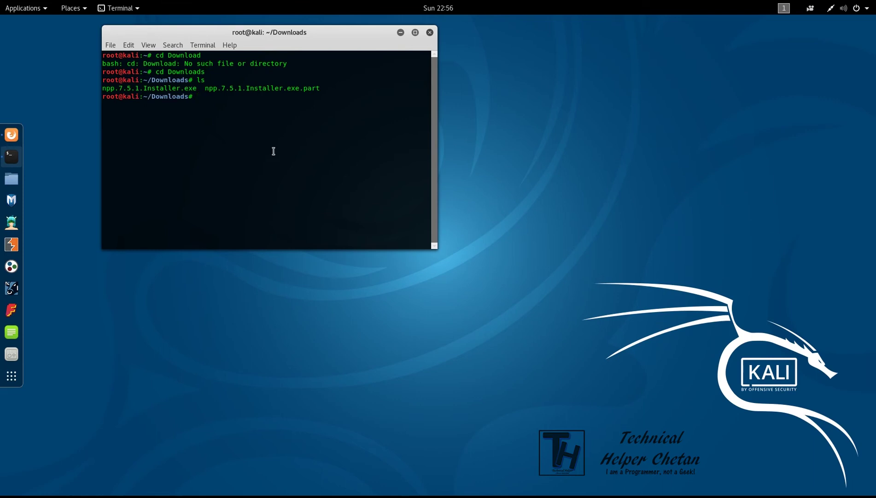
# Step: List the Downloads folder again in the Terminal
pyautogui.click(11, 136)
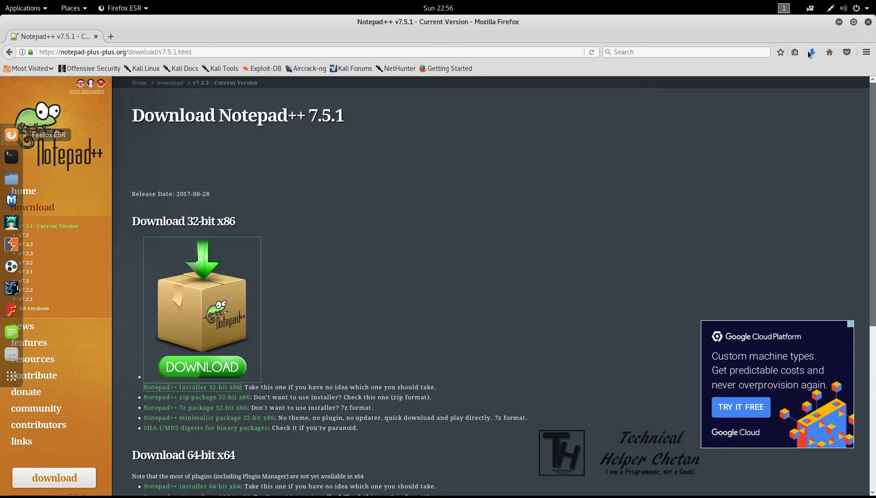
pyautogui.click(839, 22)
pyautogui.write('l')
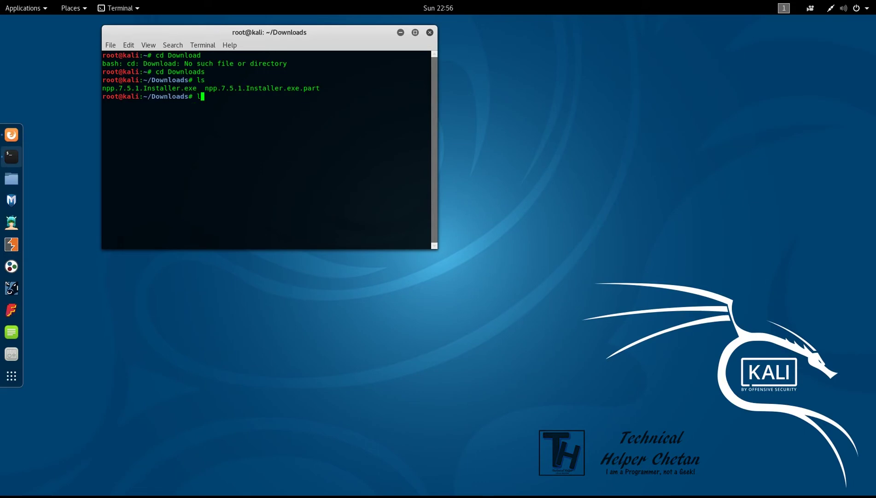
pyautogui.write('s')
pyautogui.press('Return')
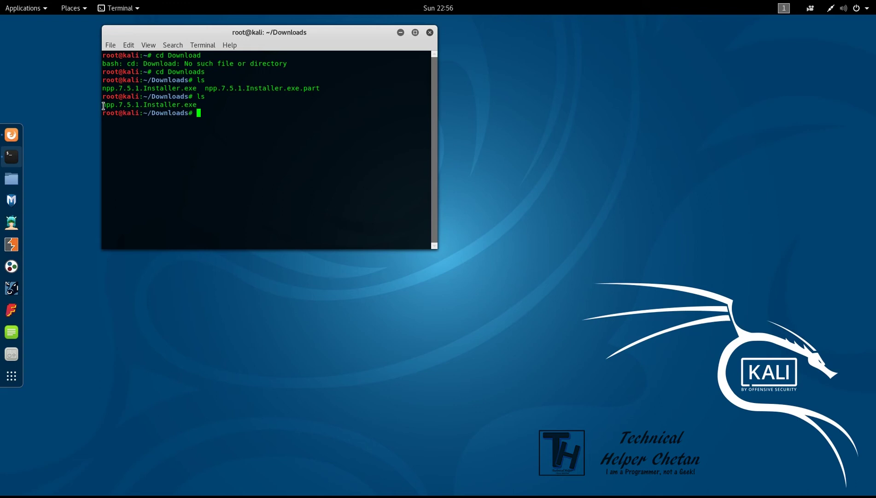
# Step: Copy npp.7.5.1.Installer.exe from the listing and paste it after wine
pyautogui.moveTo(102, 105); pyautogui.dragTo(195, 107)
pyautogui.rightClick(198, 109)
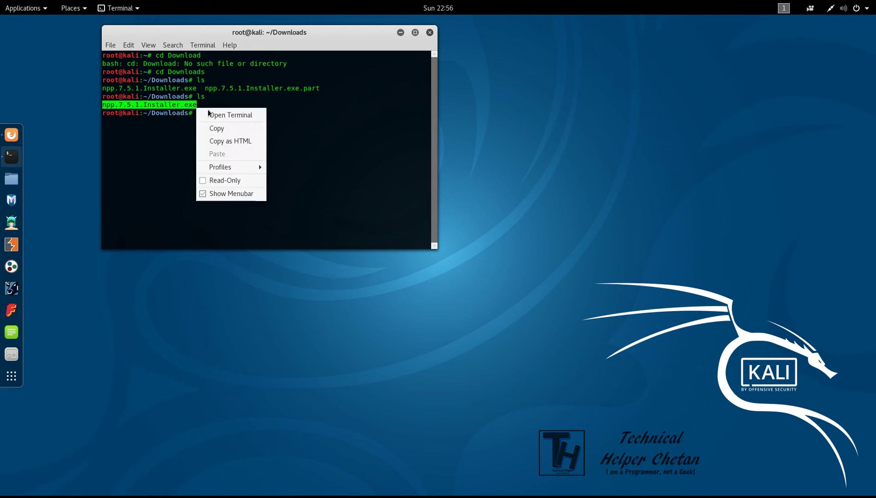
pyautogui.click(214, 128)
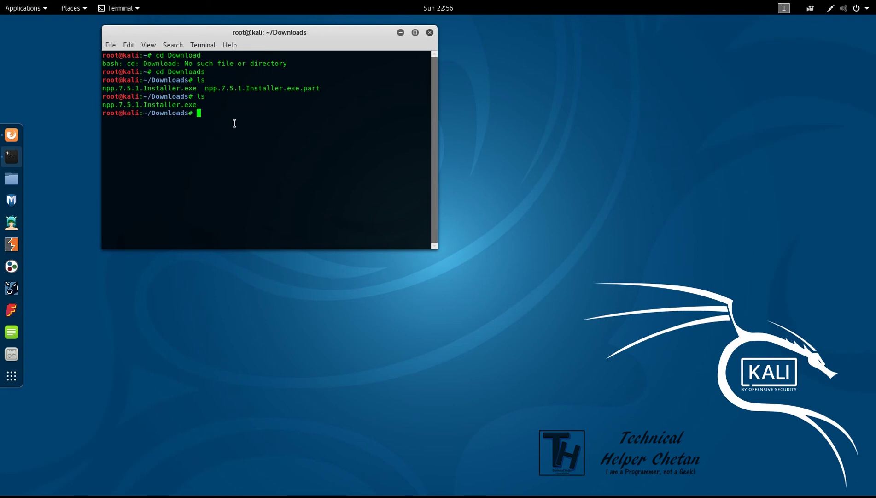
pyautogui.write('wine')
pyautogui.rightClick(260, 121)
pyautogui.click(280, 166)
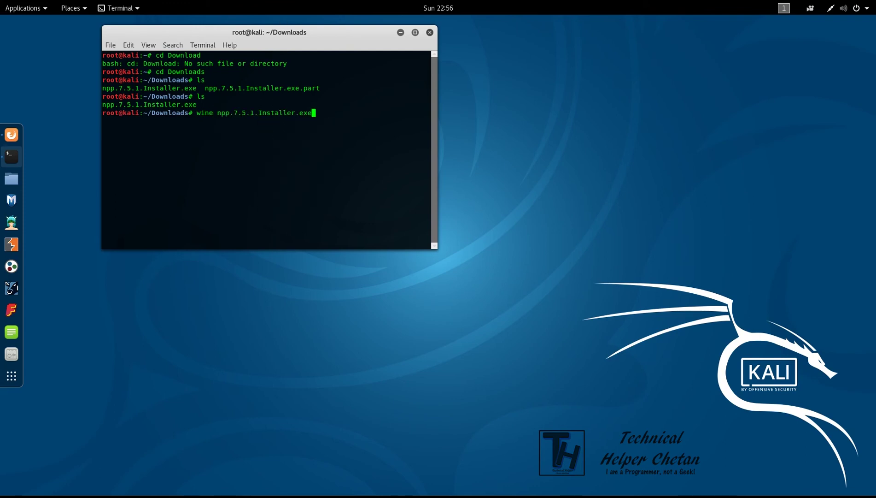
# Step: Run the installer under Wine: English, default location, plus a desktop shortcut
pyautogui.press('Return')
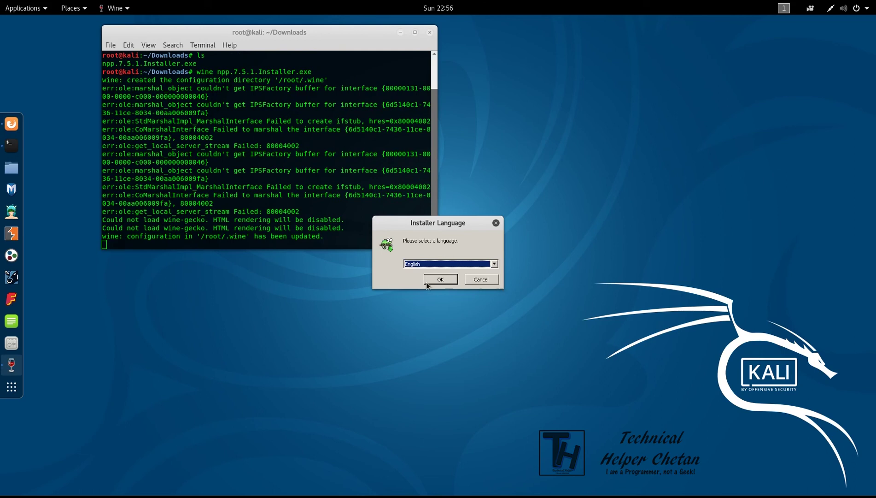
pyautogui.click(439, 281)
pyautogui.click(444, 281)
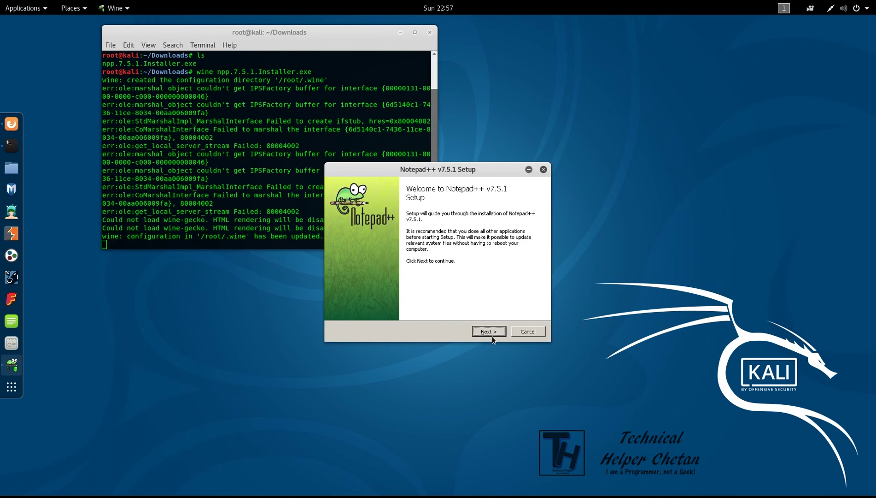
pyautogui.click(484, 334)
pyautogui.click(487, 332)
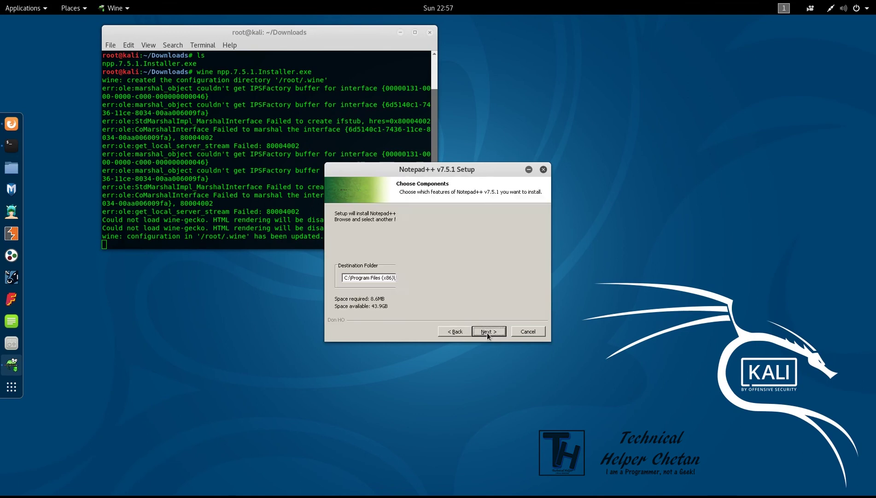
pyautogui.click(487, 332)
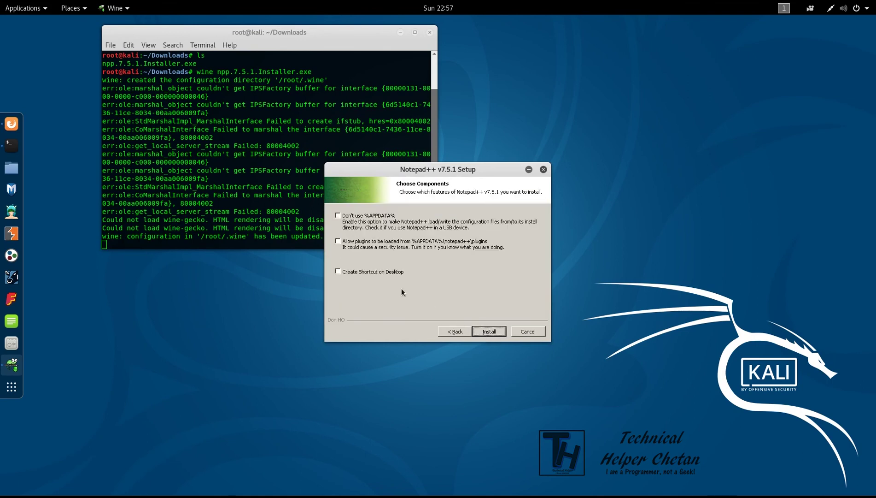
pyautogui.click(377, 272)
pyautogui.click(487, 332)
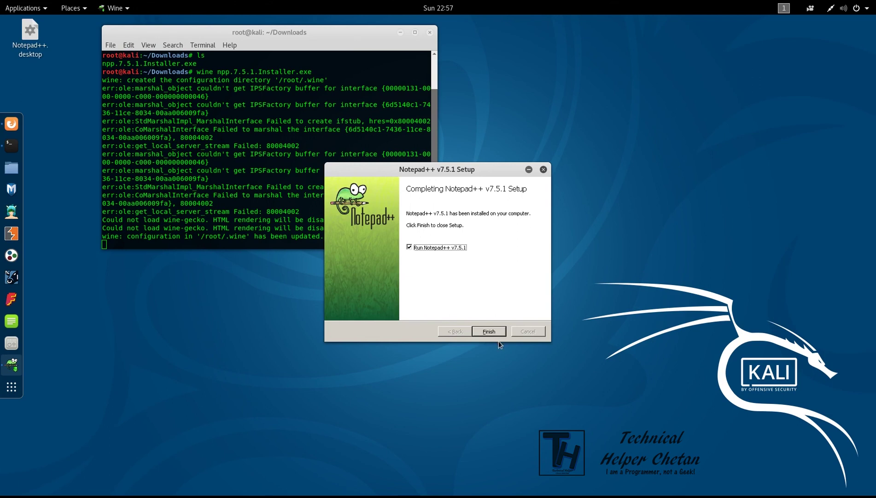
# Step: Finish setup to launch Notepad++ and maximize its change.log window
pyautogui.click(498, 336)
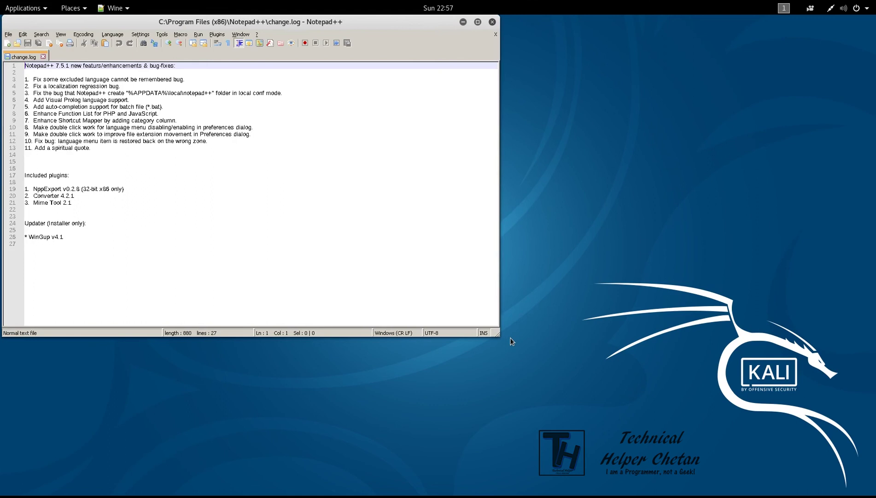
pyautogui.click(478, 22)
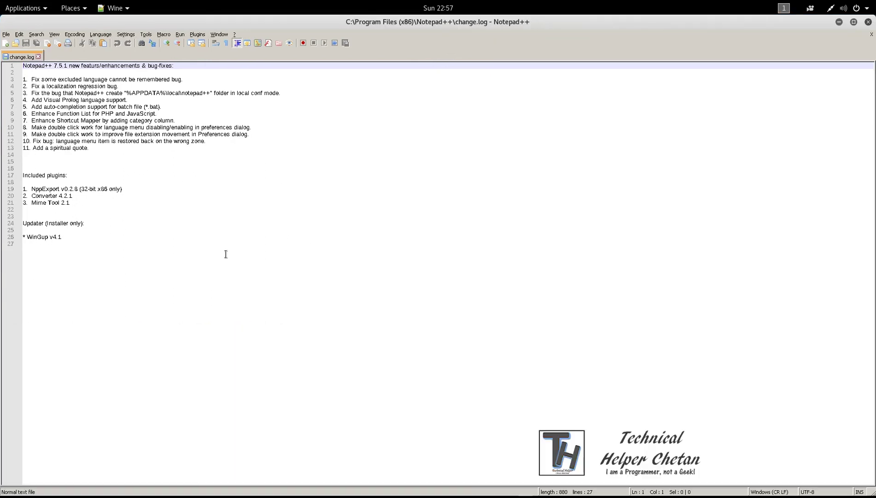
pyautogui.keyDown('ctrl'); pyautogui.scroll(3, 226, 254); pyautogui.keyUp('ctrl')
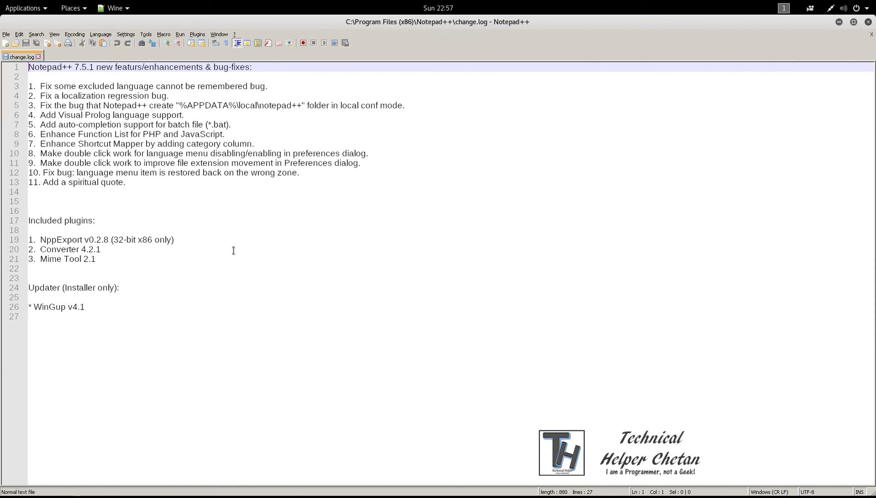
pyautogui.keyDown('ctrl'); pyautogui.scroll(2, 219, 209); pyautogui.keyUp('ctrl')
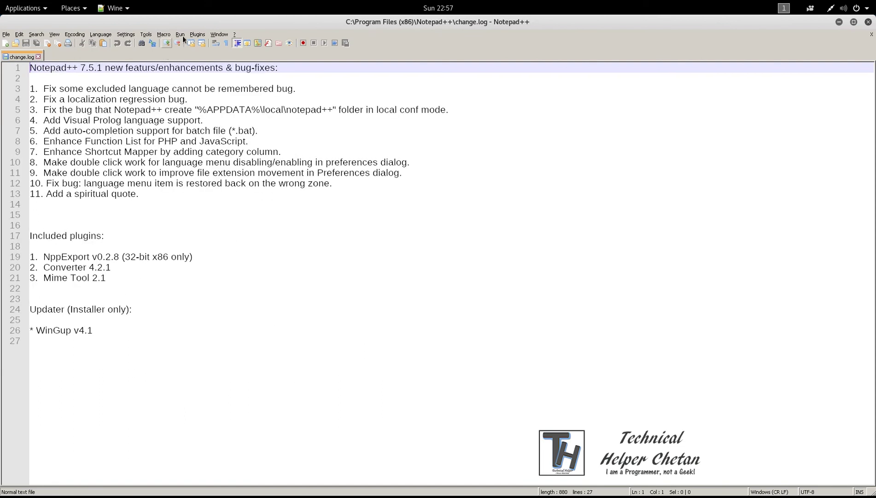
# Step: Choose Ruby Blue in Settings > Style Configurator and Save & Close
pyautogui.click(132, 34)
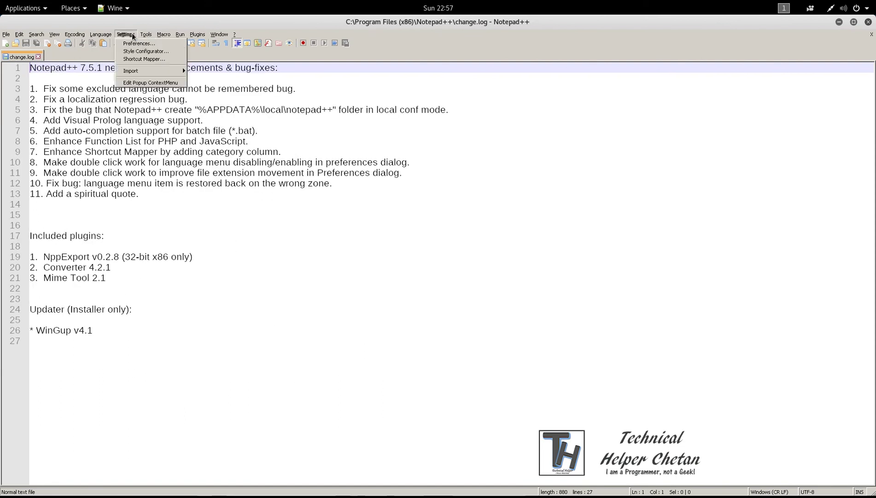
pyautogui.click(132, 34)
pyautogui.click(125, 34)
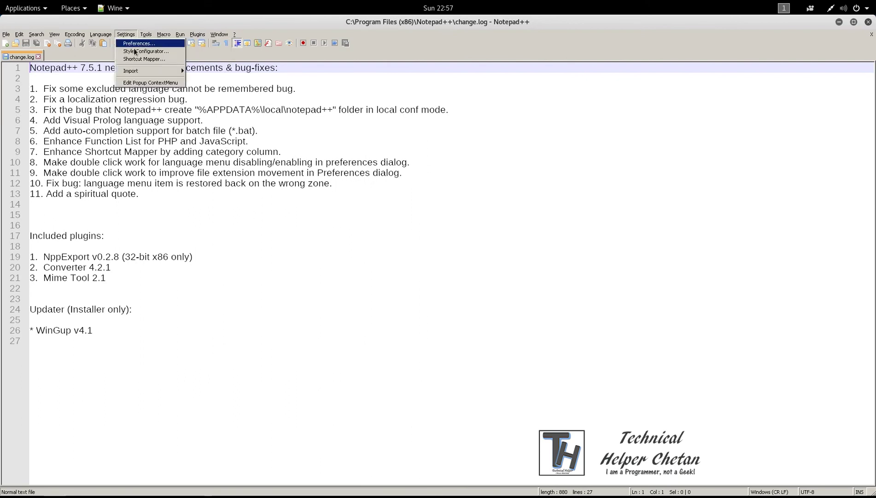
pyautogui.click(137, 51)
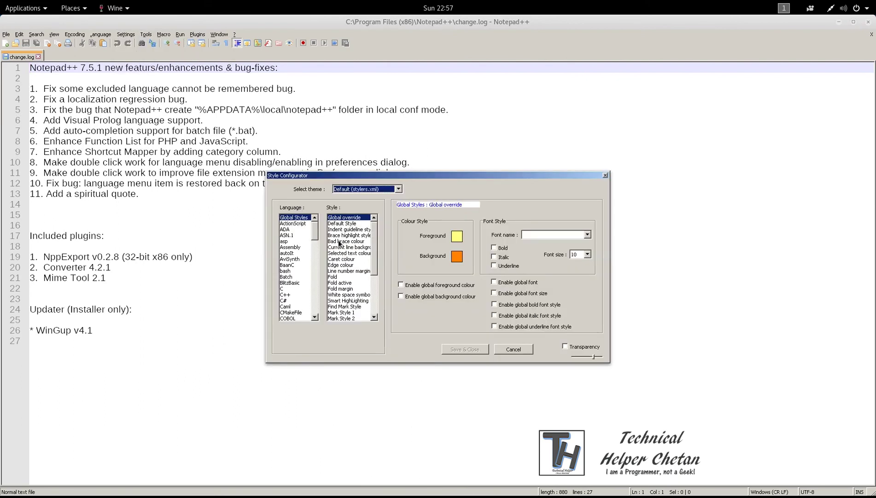
pyautogui.click(353, 189)
pyautogui.scroll(-3, 362, 228)
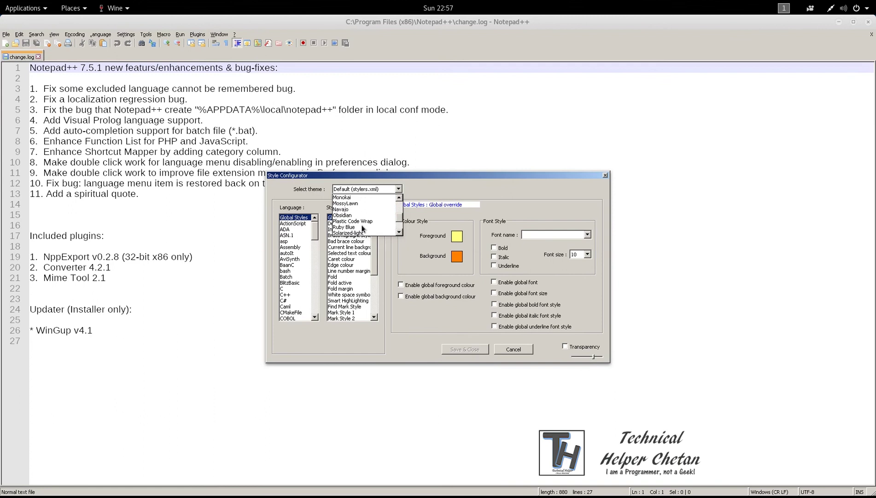
pyautogui.click(362, 227)
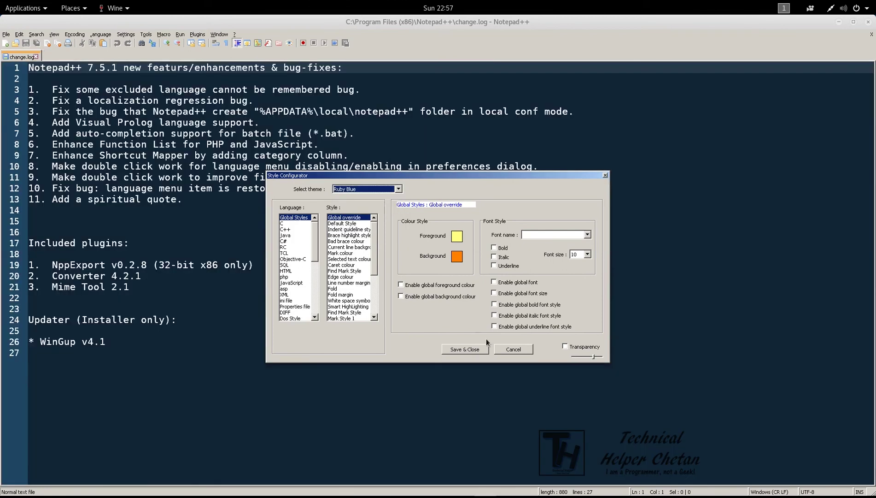
pyautogui.click(467, 348)
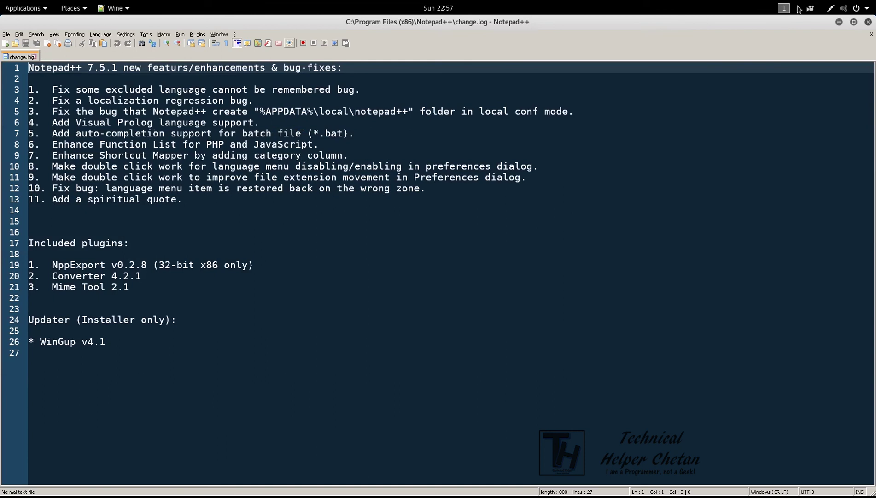
# Step: Close Notepad++ and open the All applications grid to find Notepad++
pyautogui.click(868, 21)
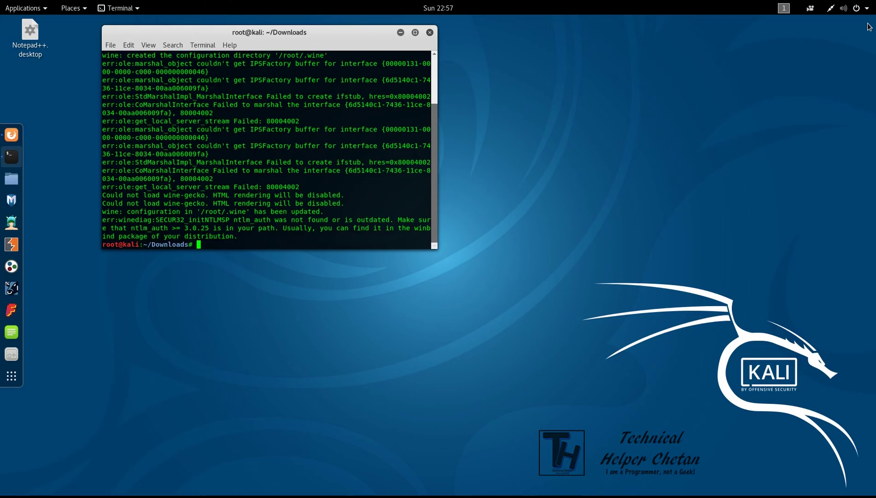
pyautogui.click(11, 375)
pyautogui.click(463, 474)
pyautogui.scroll(-2, 464, 294)
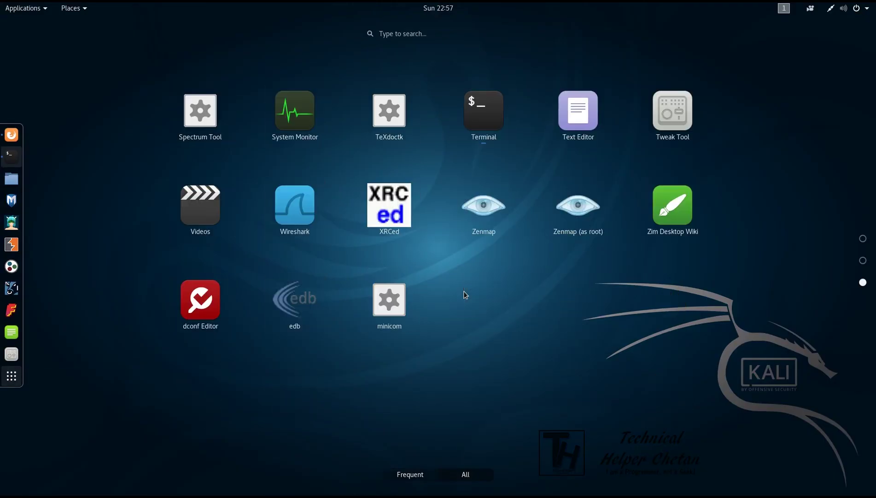
pyautogui.scroll(1, 474, 299)
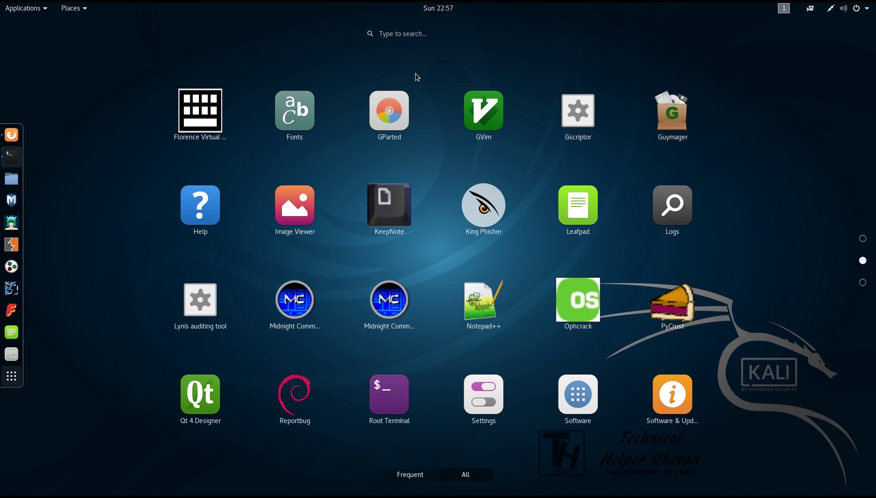